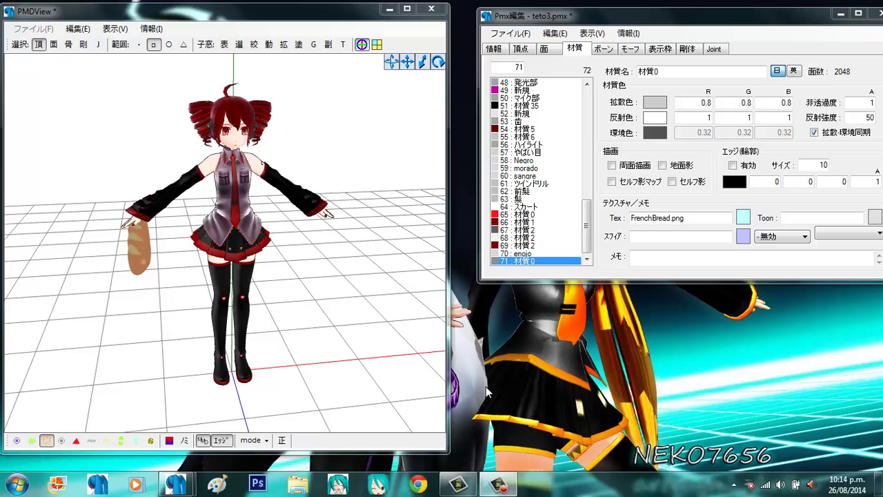
pyautogui.moveTo(325, 217); pyautogui.dragTo(245, 203, button='right')
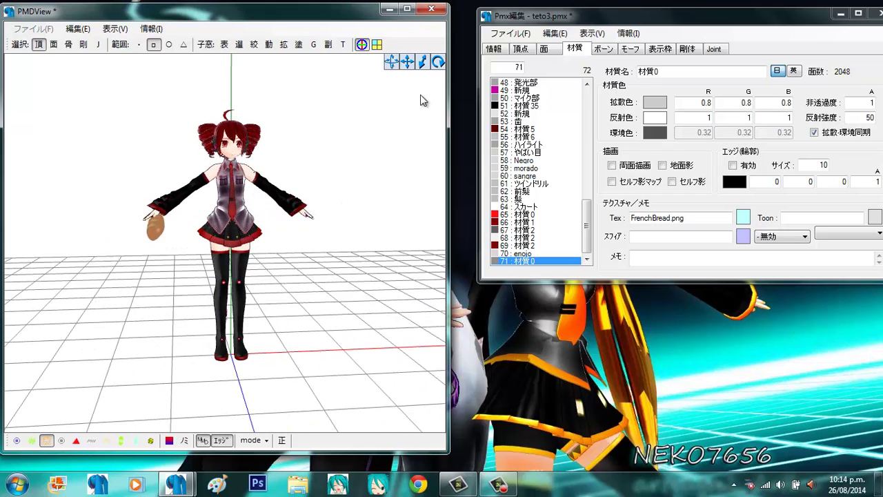
pyautogui.moveTo(343, 15); pyautogui.dragTo(362, 15)
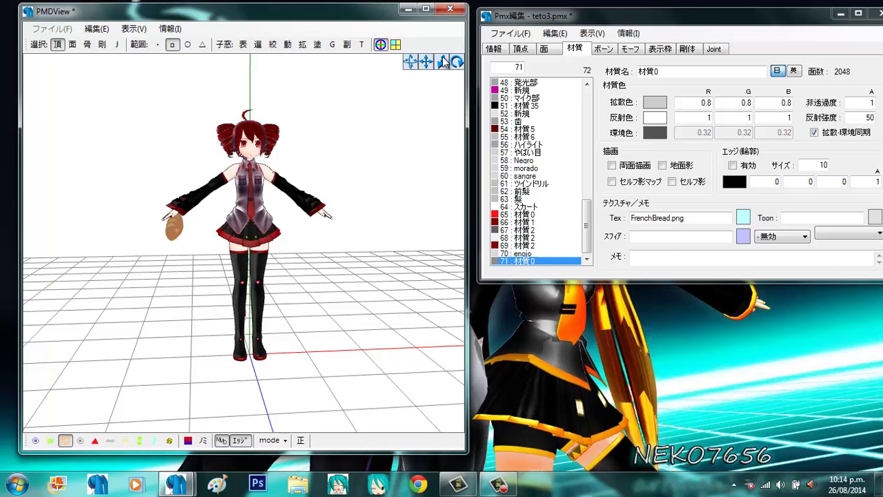
pyautogui.moveTo(442, 62); pyautogui.dragTo(385, 99)
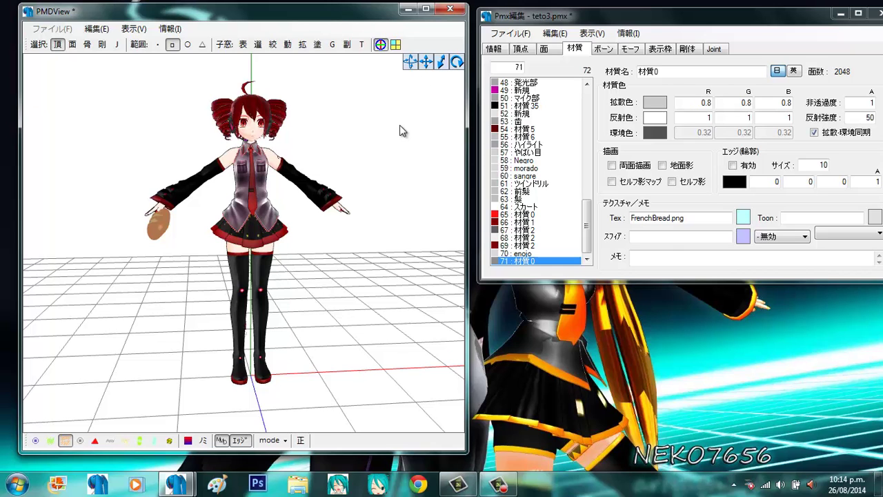
pyautogui.moveTo(398, 132)
pyautogui.mouseDown(button='right')
pyautogui.moveTo(391, 133)
pyautogui.moveTo(402, 136)
pyautogui.mouseUp(button='right')
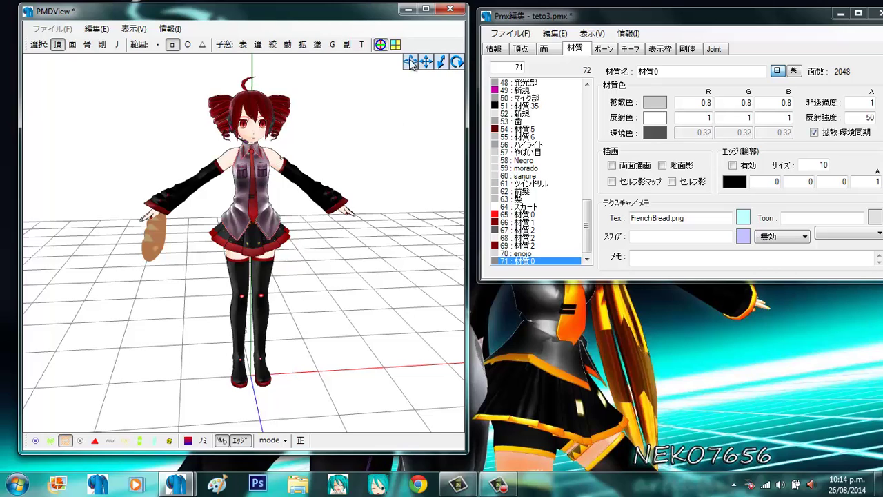
pyautogui.click(380, 44)
# Create a new material morph in the model's morph list and name it PAN OFF
pyautogui.click(633, 50)
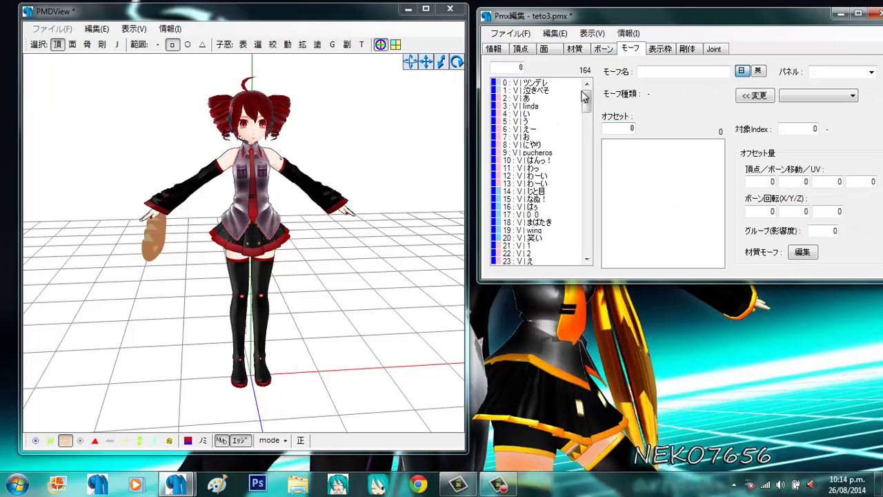
pyautogui.moveTo(587, 100); pyautogui.dragTo(563, 104)
pyautogui.click(521, 113)
pyautogui.rightClick(518, 108)
pyautogui.moveTo(540, 119)
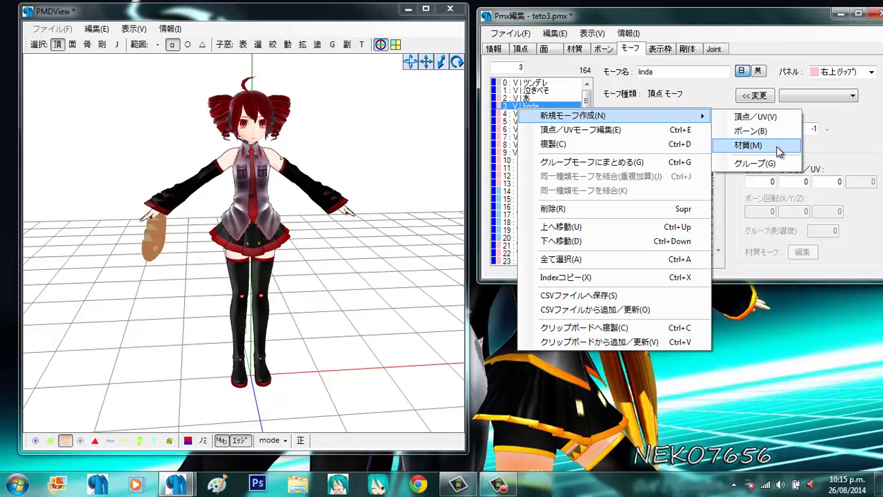
pyautogui.click(779, 151)
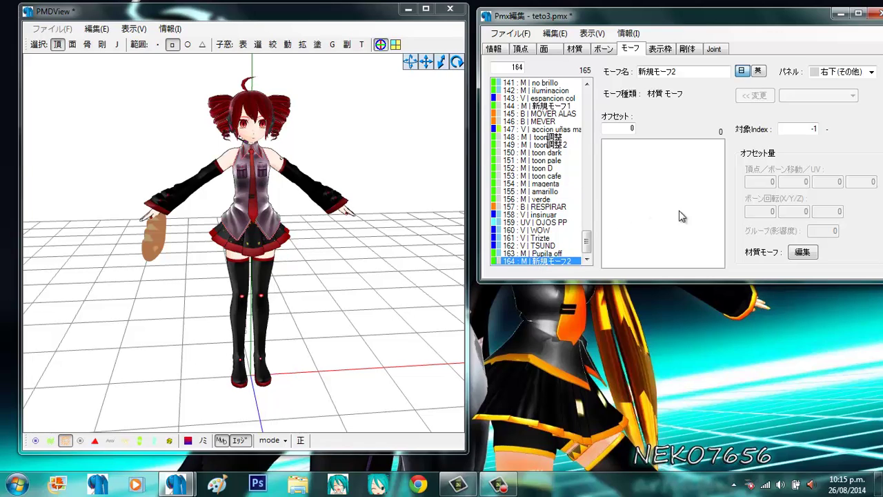
pyautogui.doubleClick(677, 73)
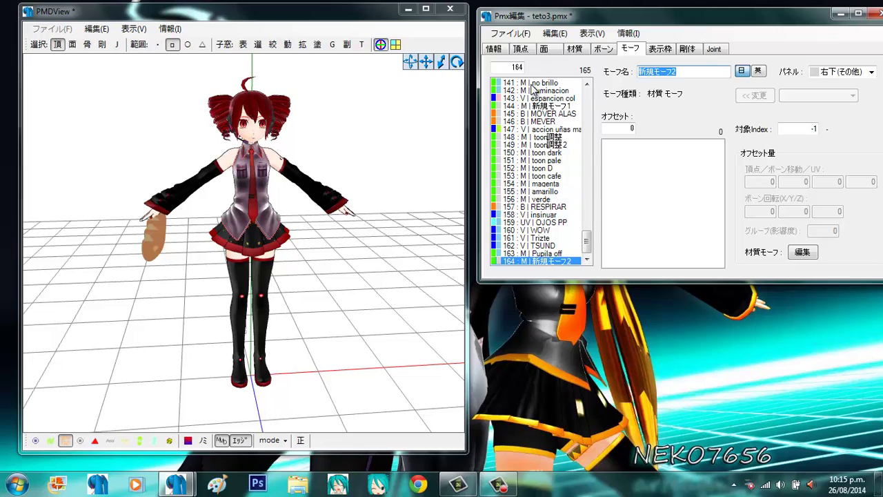
pyautogui.write('PAN OFF')
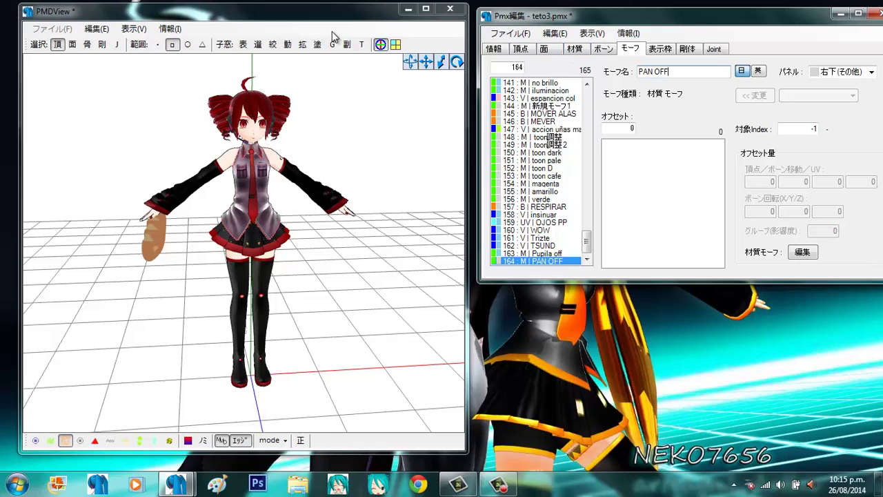
# Display the model's vertices and mask them by material to only 材質0 (index 71), to identify the bread's material
pyautogui.click(273, 44)
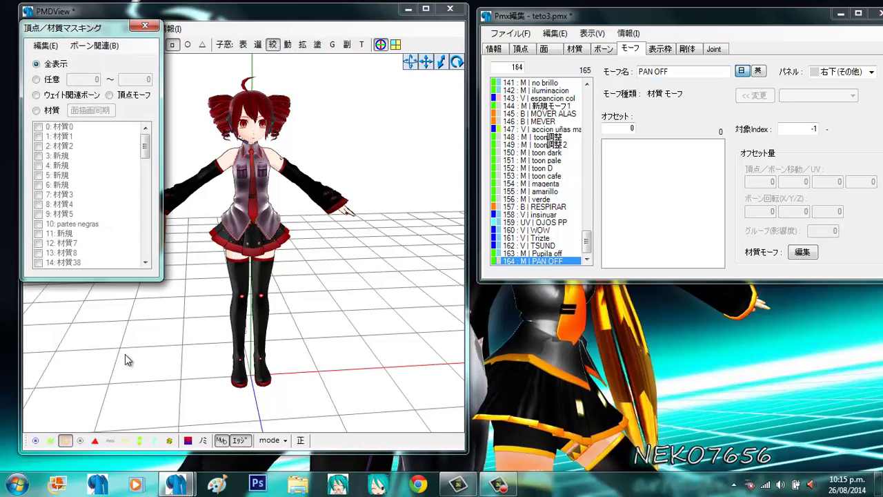
pyautogui.click(50, 441)
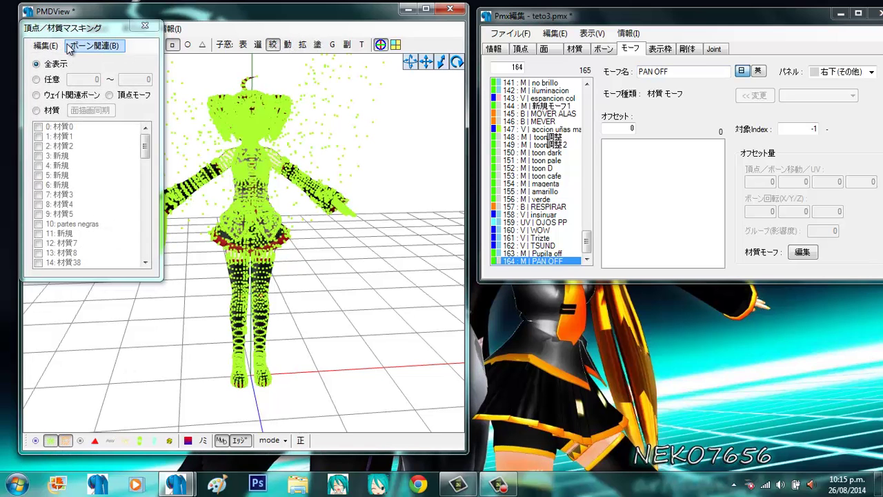
pyautogui.click(36, 111)
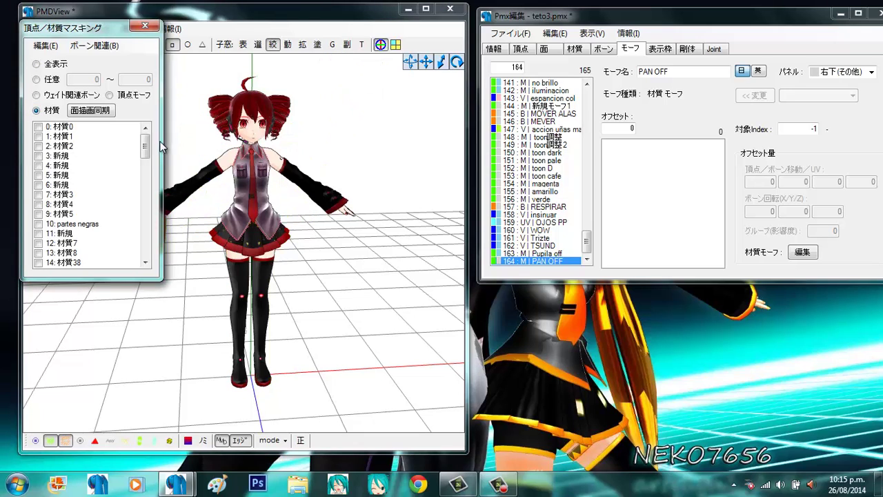
pyautogui.moveTo(147, 146); pyautogui.dragTo(145, 245)
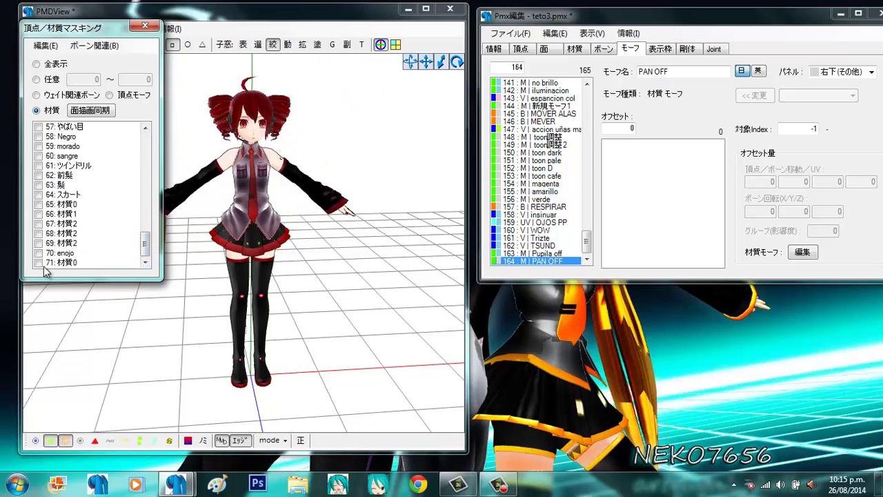
pyautogui.click(39, 262)
pyautogui.moveTo(58, 32); pyautogui.dragTo(3, 77)
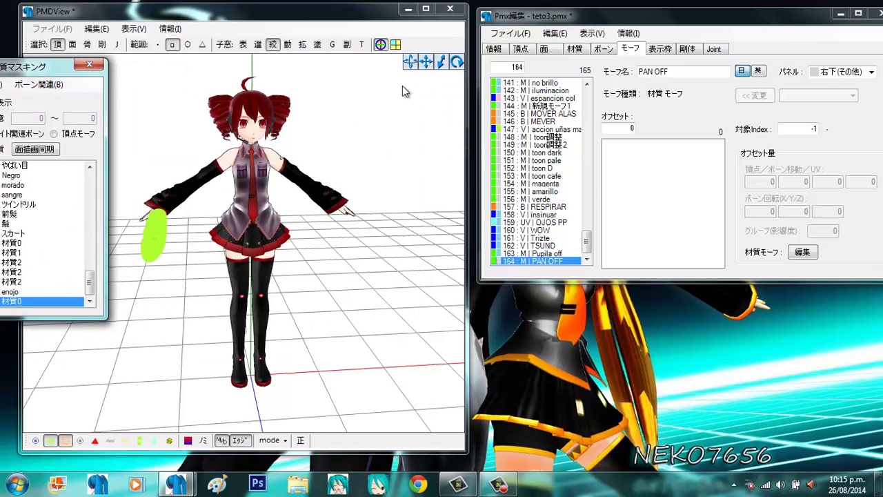
# Copy the index of the bread's material, 材質0 (number 71), from the material list
pyautogui.click(573, 50)
pyautogui.moveTo(586, 243); pyautogui.dragTo(576, 122)
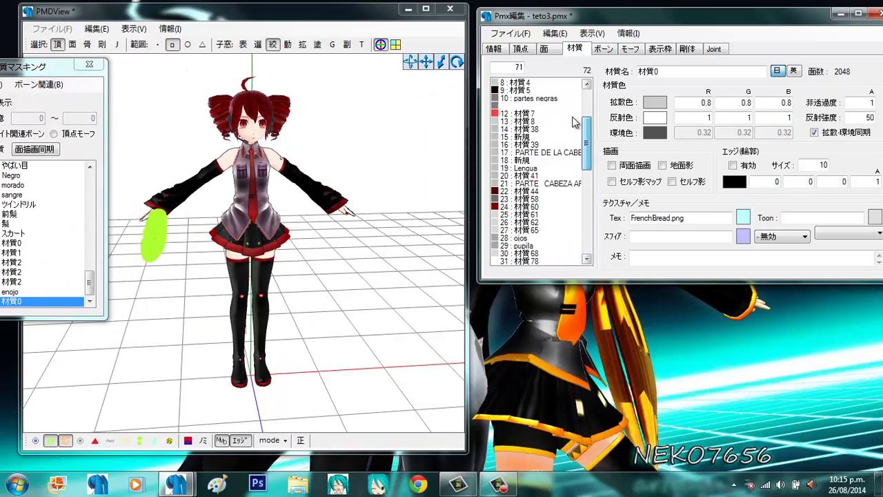
pyautogui.scroll(-13, 552, 193)
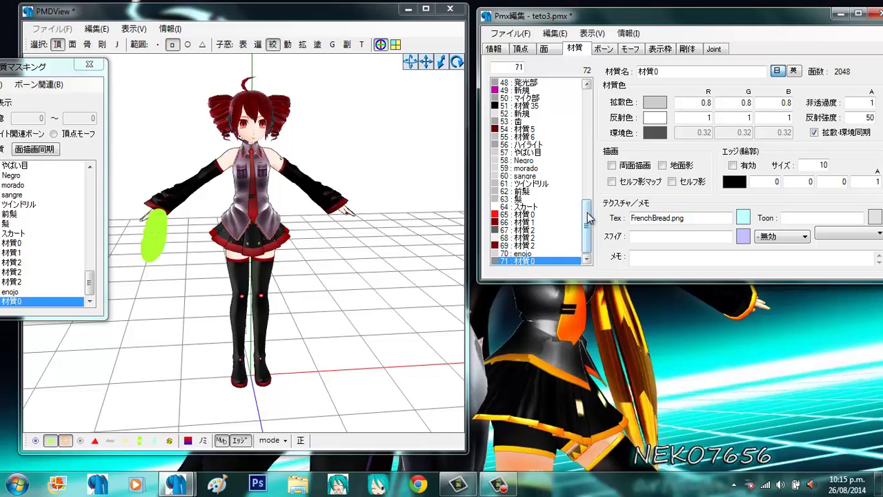
pyautogui.rightClick(526, 259)
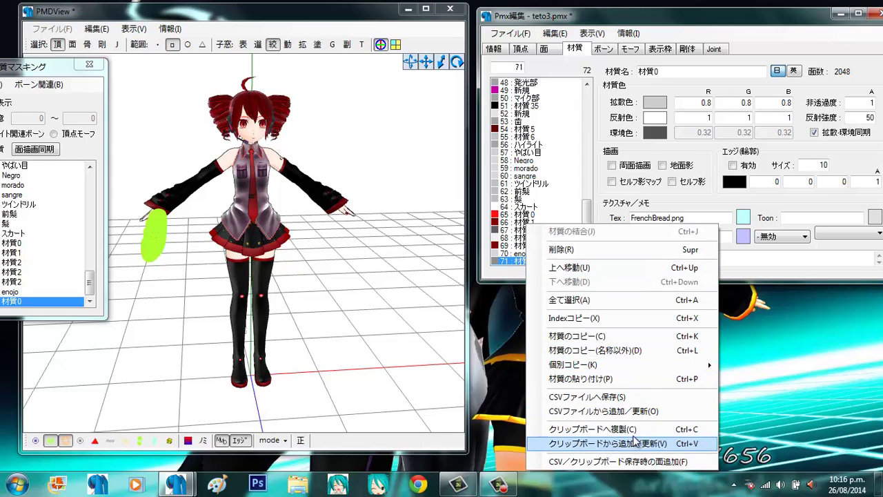
pyautogui.click(569, 321)
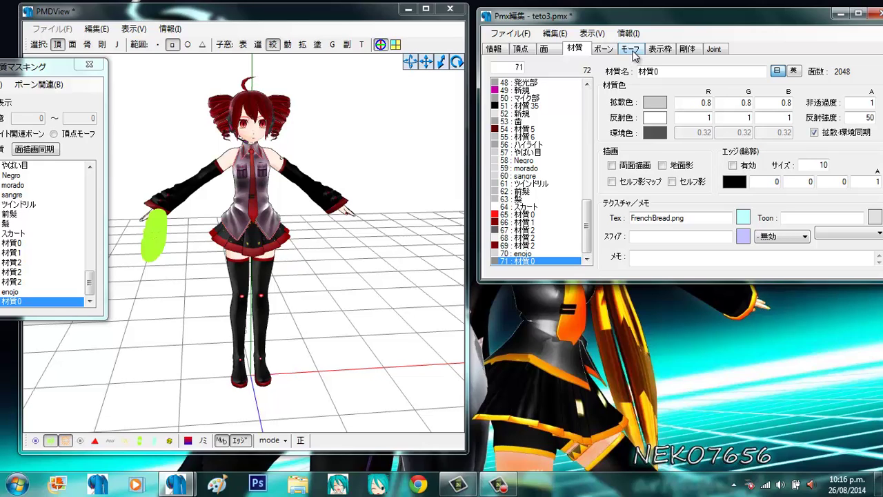
# Add the copied material index to the offset list of the PAN OFF morph
pyautogui.click(631, 50)
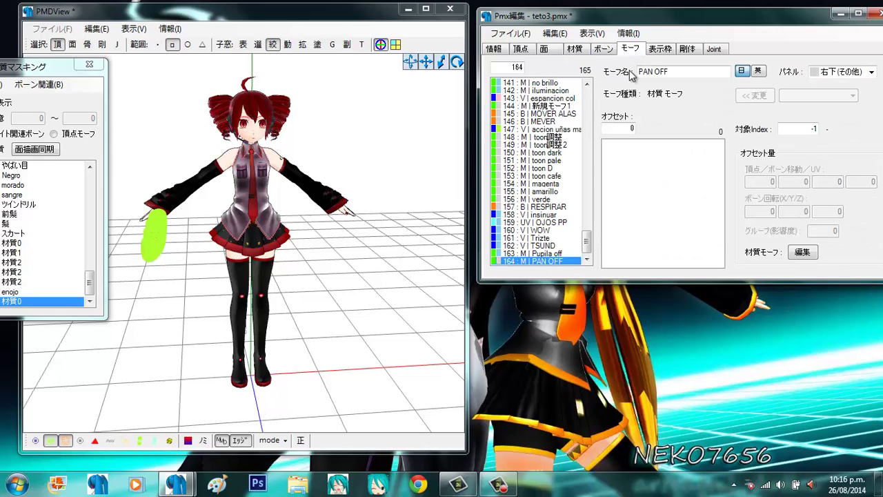
pyautogui.rightClick(630, 223)
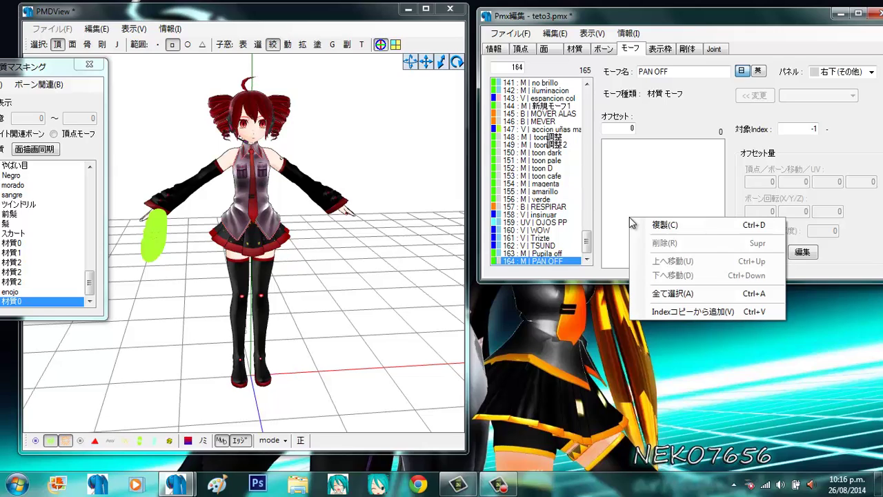
pyautogui.rightClick(638, 142)
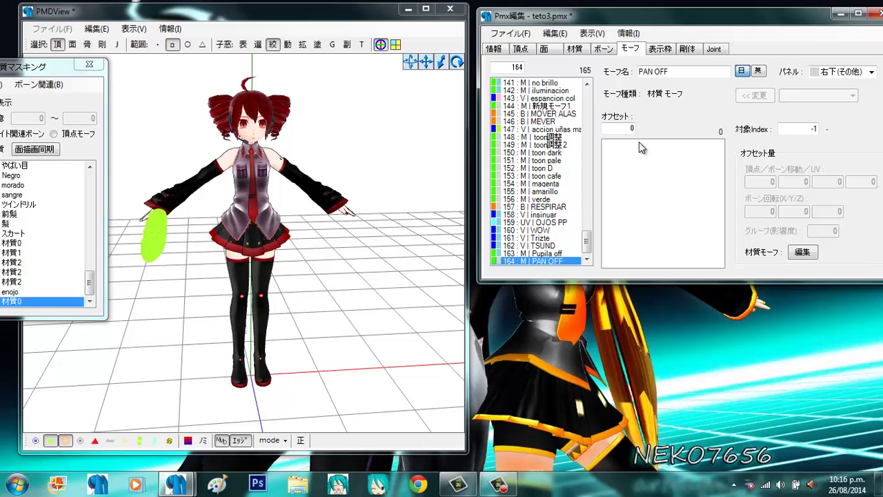
pyautogui.rightClick(604, 171)
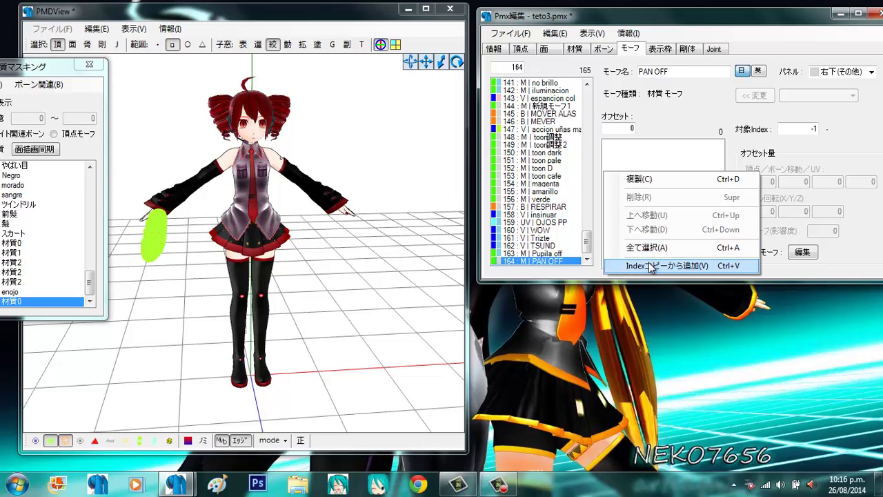
pyautogui.click(658, 264)
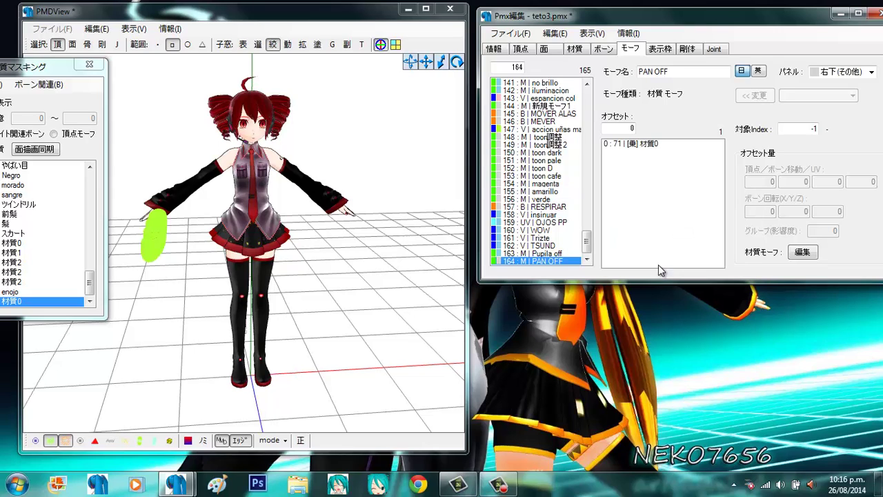
# Edit the 材質0 offset of the PAN OFF morph, setting all its multiply values to 0
pyautogui.click(638, 145)
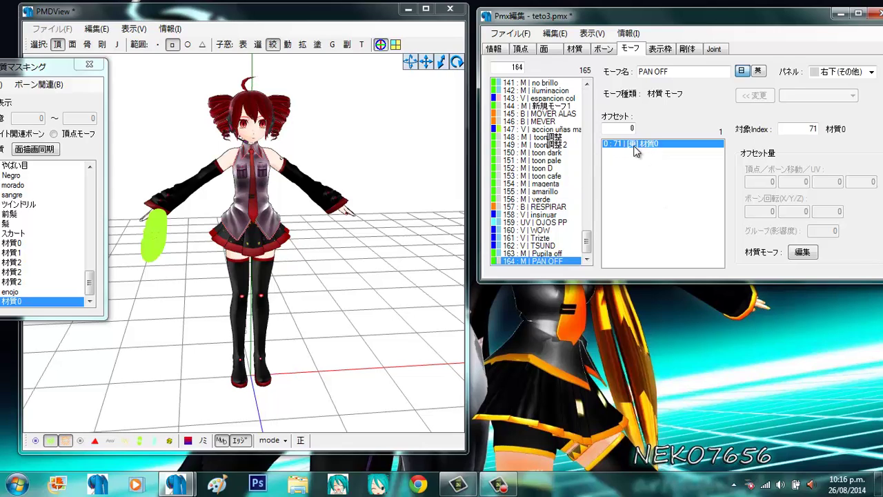
pyautogui.click(801, 253)
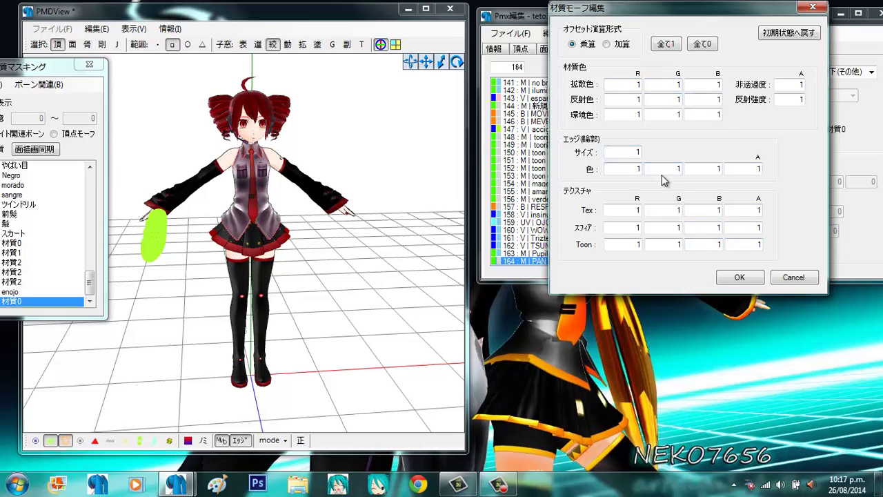
pyautogui.click(713, 46)
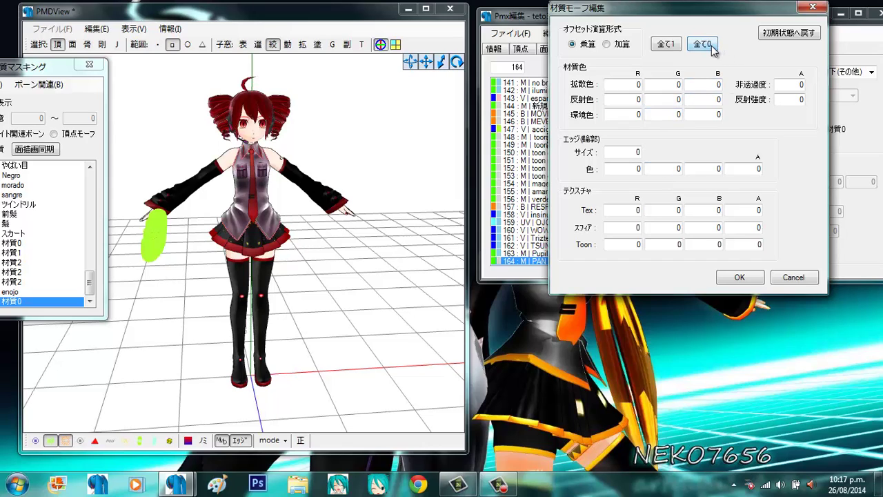
pyautogui.click(740, 278)
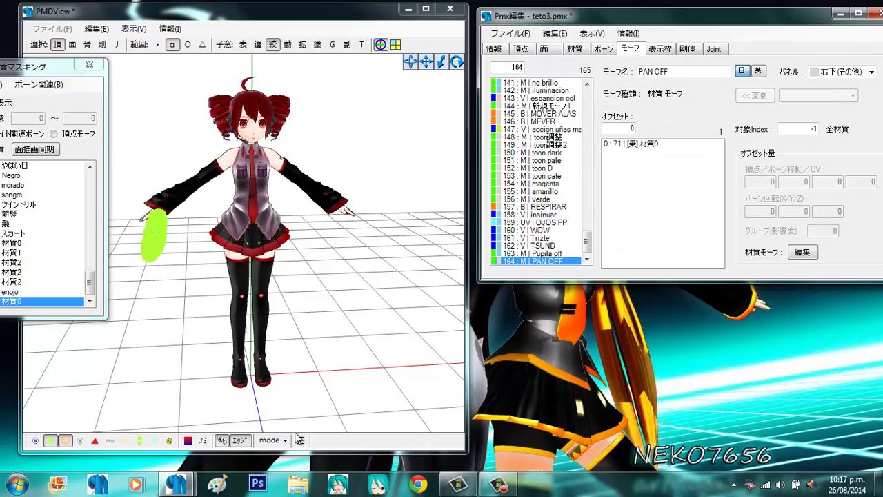
# Hide the vertices and open the TransformView with its bone display turned off and the end of the morph list in view
pyautogui.click(50, 440)
pyautogui.moveTo(283, 298)
pyautogui.mouseDown(button='right')
pyautogui.moveTo(301, 292)
pyautogui.moveTo(276, 296)
pyautogui.moveTo(288, 299)
pyautogui.mouseUp(button='right')
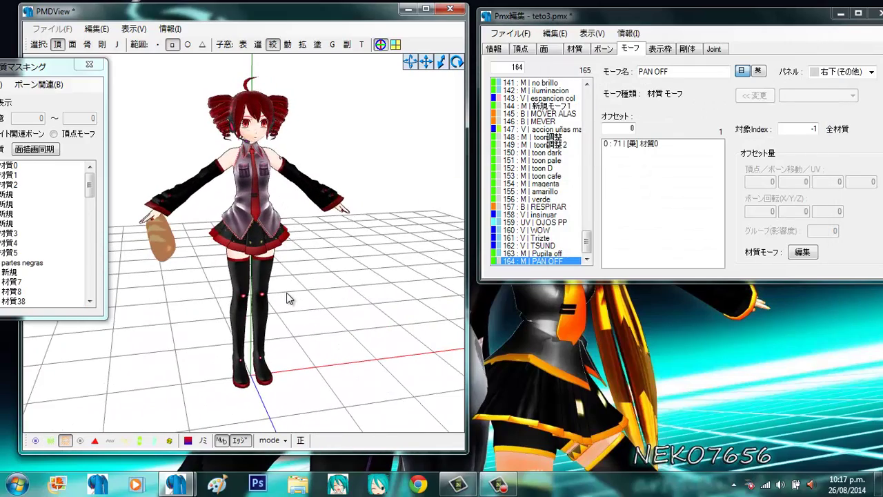
pyautogui.click(364, 45)
pyautogui.moveTo(158, 87); pyautogui.dragTo(585, 78)
pyautogui.moveTo(605, 296); pyautogui.dragTo(607, 331)
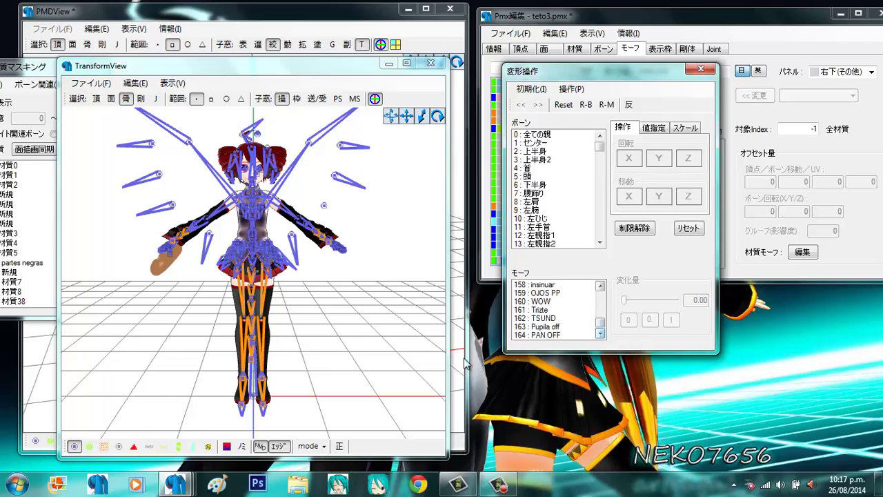
pyautogui.click(74, 446)
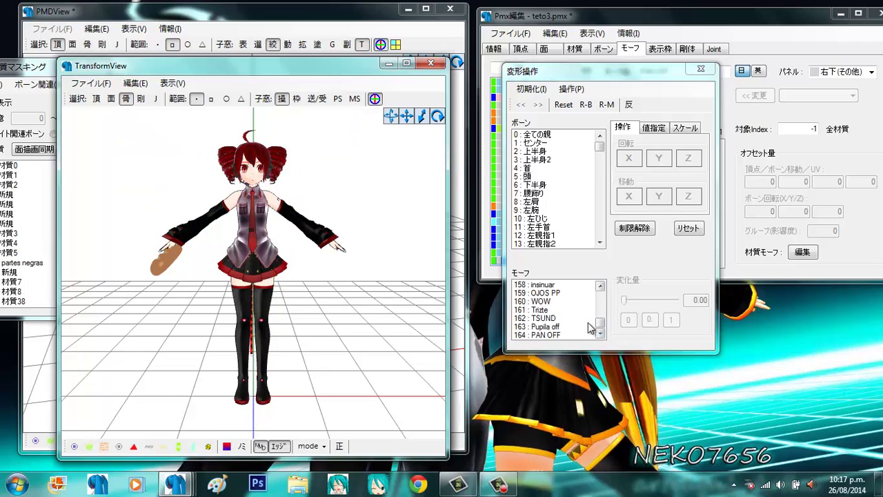
# Test the PAN OFF morph by varying its amount and inspect the bread in the character's hand
pyautogui.click(571, 335)
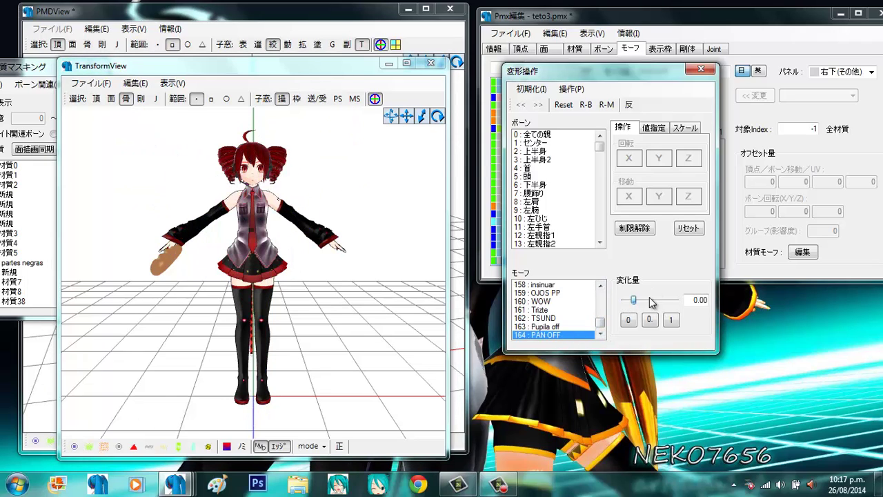
pyautogui.moveTo(652, 301); pyautogui.dragTo(551, 283)
pyautogui.scroll(5, 431, 120)
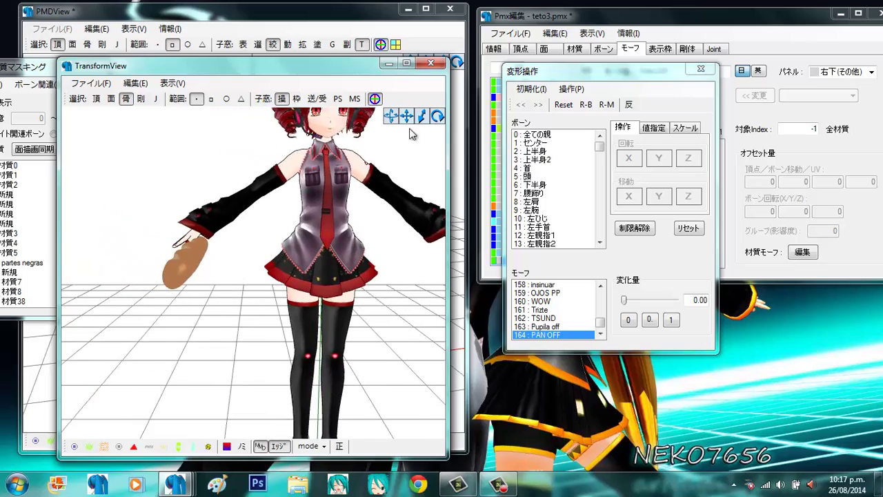
pyautogui.moveTo(410, 133); pyautogui.dragTo(378, 207, button='right')
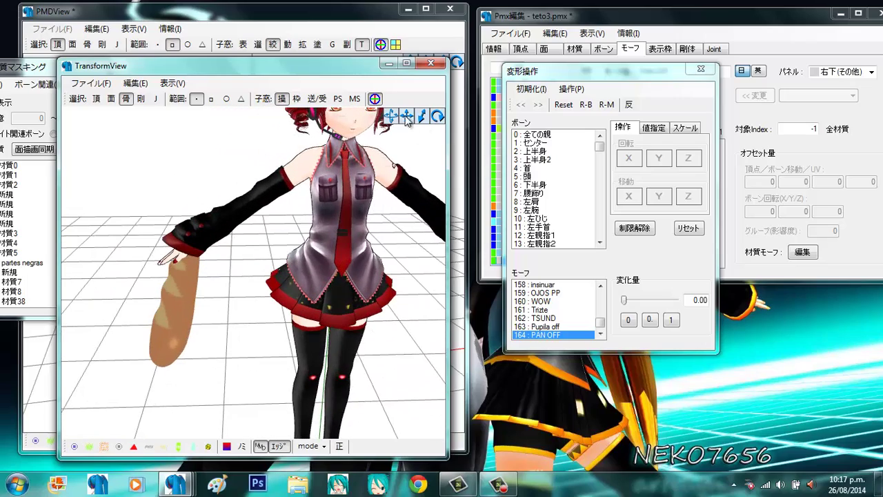
pyautogui.scroll(-5, 425, 122)
pyautogui.moveTo(290, 218)
pyautogui.mouseDown(button='right')
pyautogui.moveTo(131, 202)
pyautogui.moveTo(292, 208)
pyautogui.mouseUp(button='right')
# Start a new file to discard the edited model, then reopen teto3.pmx and close the TransformView
pyautogui.click(528, 33)
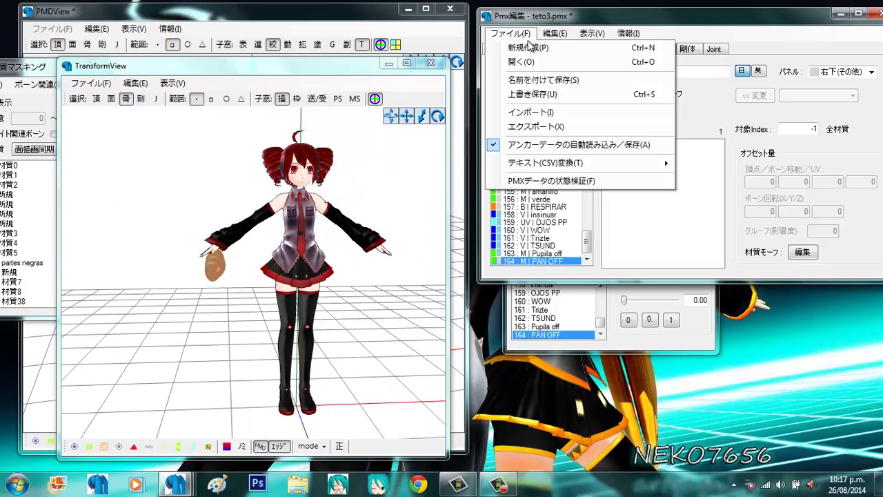
pyautogui.click(529, 49)
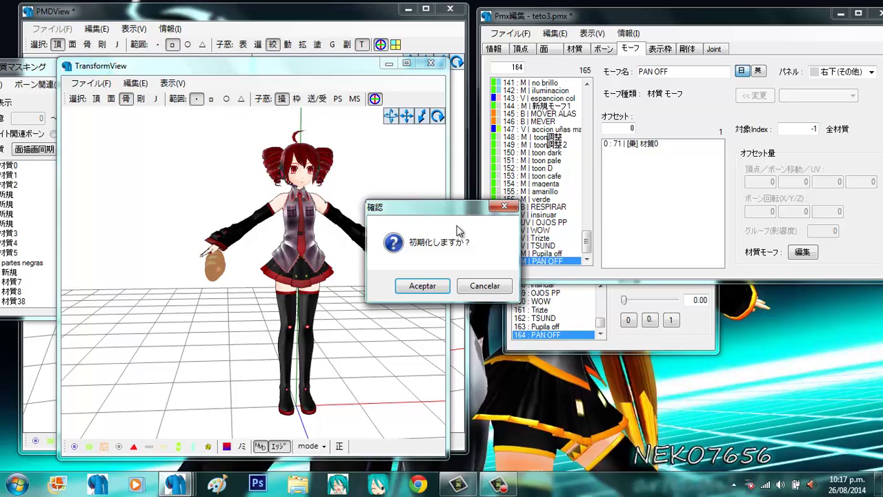
pyautogui.click(407, 289)
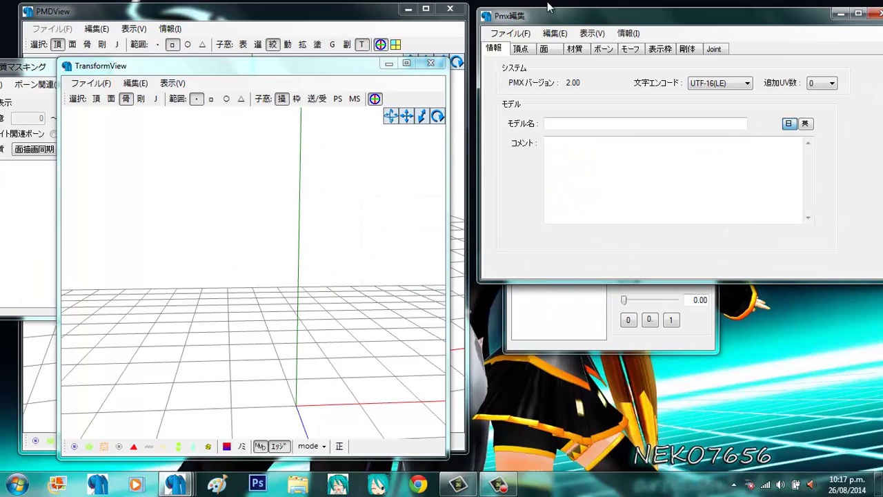
pyautogui.click(511, 35)
pyautogui.click(526, 62)
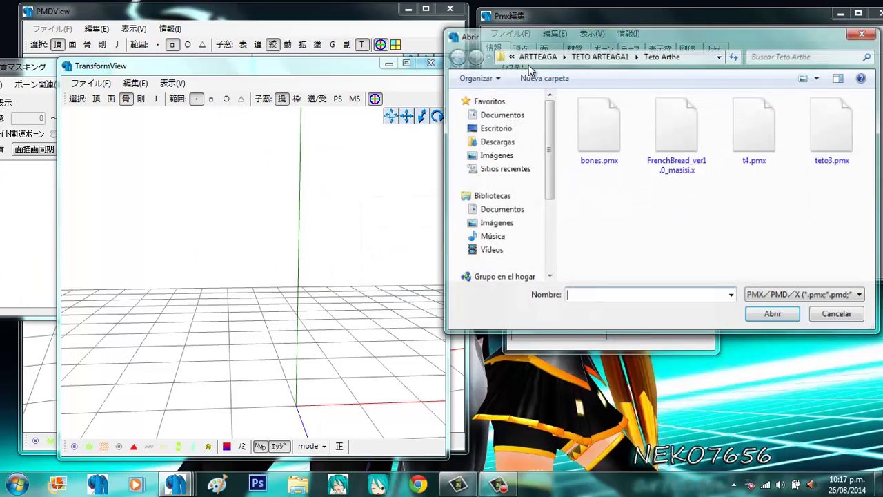
pyautogui.doubleClick(826, 142)
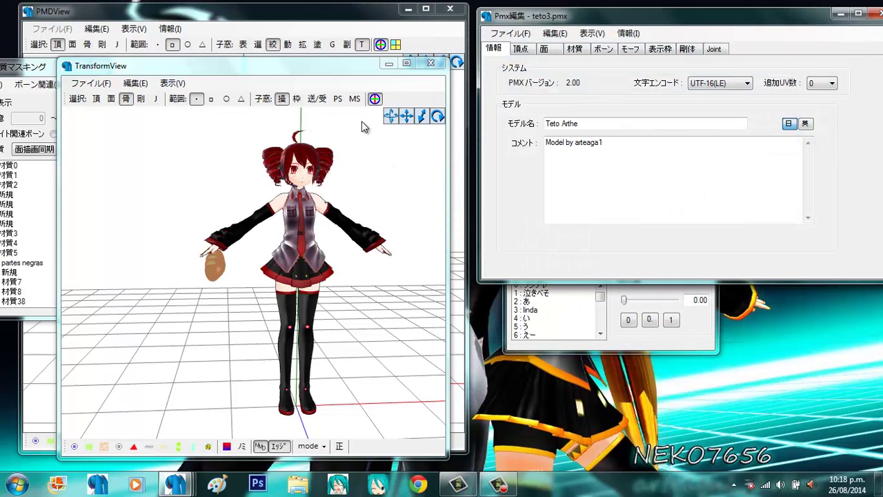
pyautogui.click(431, 62)
pyautogui.moveTo(371, 165); pyautogui.dragTo(384, 177, button='right')
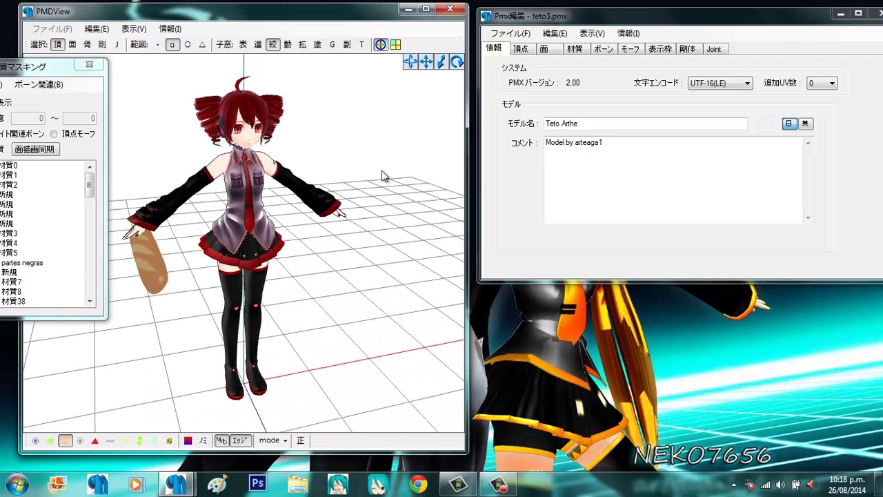
# Set the opacity (非透過度) of the bread material, number 71 材質0, to 0.01 and check the character's hand in the model view
pyautogui.click(602, 49)
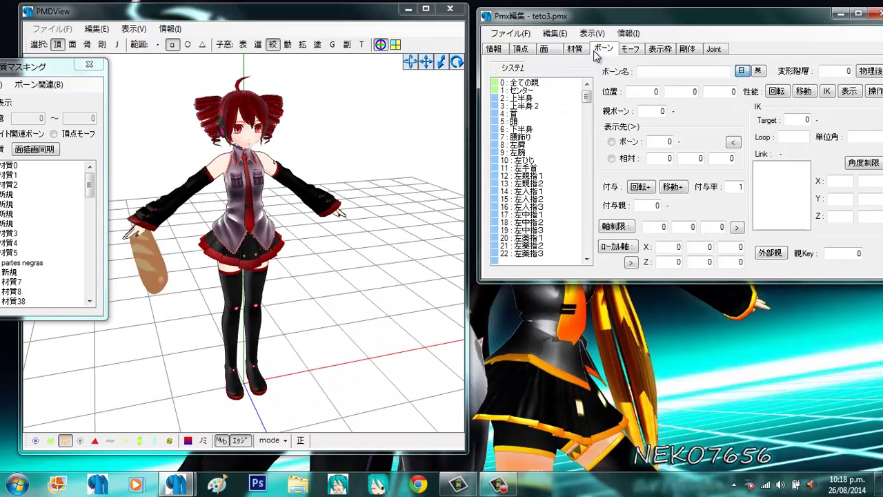
pyautogui.click(575, 49)
pyautogui.moveTo(587, 118); pyautogui.dragTo(597, 236)
pyautogui.moveTo(662, 24); pyautogui.dragTo(479, 50)
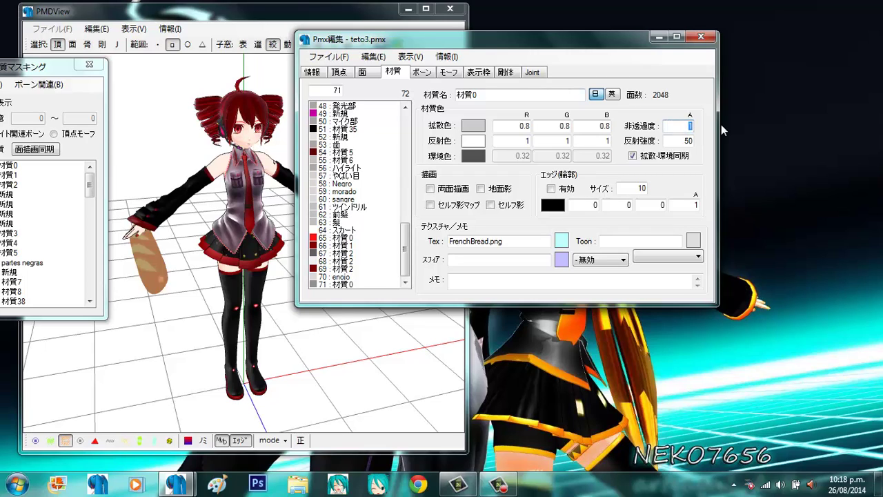
pyautogui.write('0.01')
pyautogui.click(184, 352)
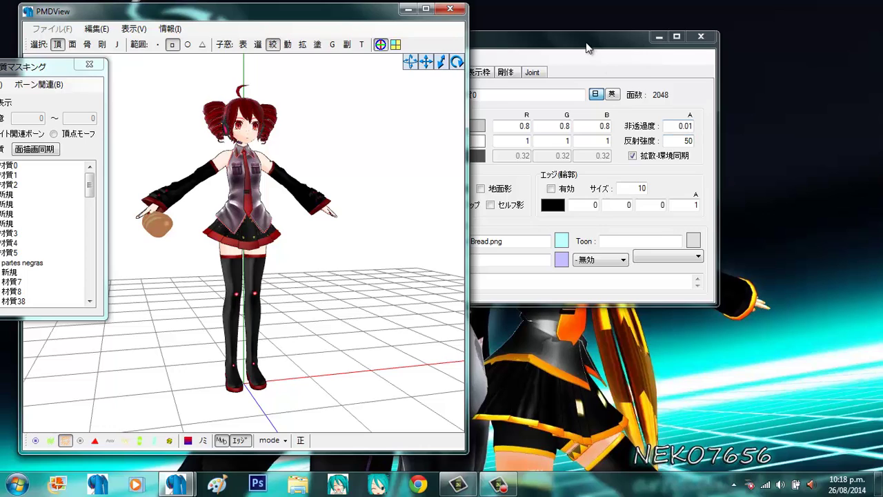
pyautogui.moveTo(603, 47); pyautogui.dragTo(676, 49)
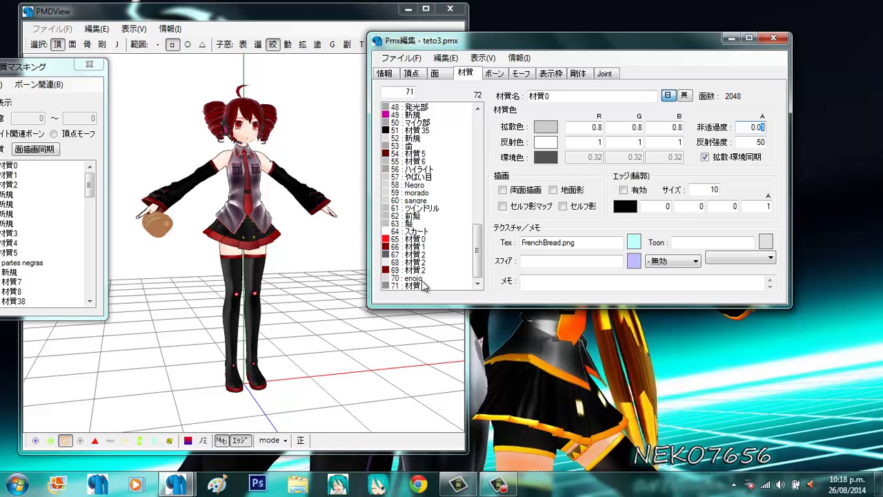
pyautogui.click(421, 284)
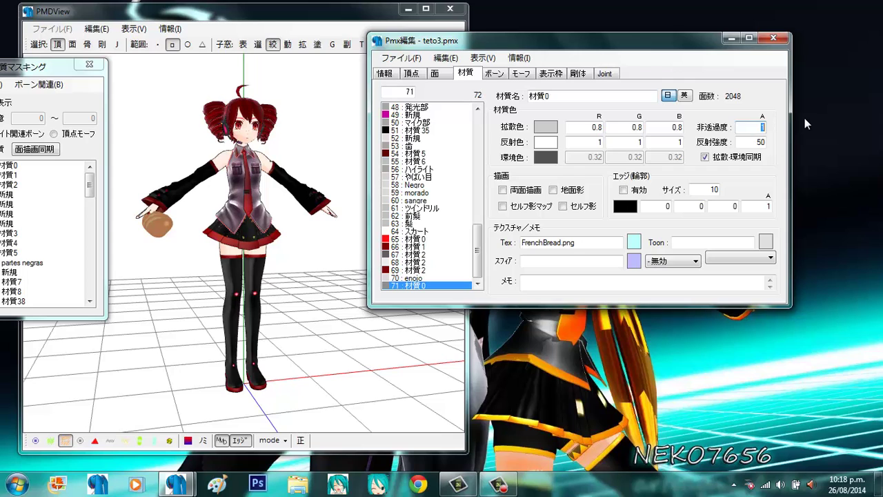
pyautogui.write('0.01')
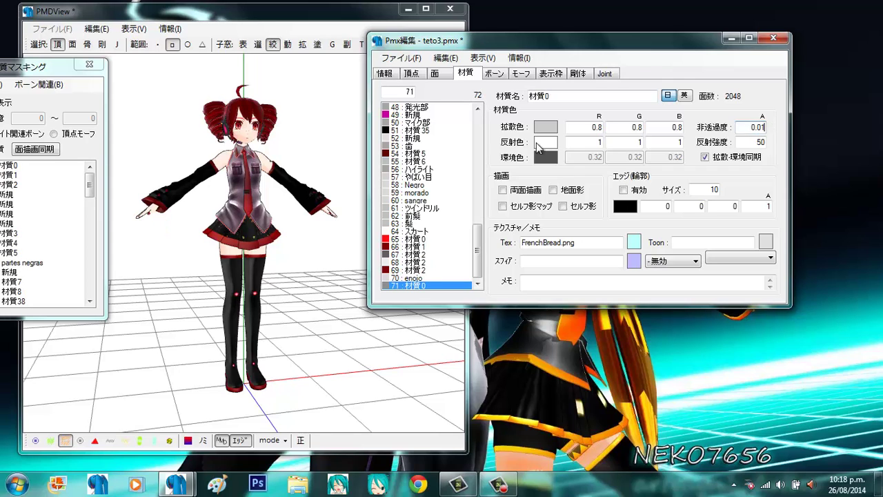
pyautogui.moveTo(328, 166)
pyautogui.mouseDown(button='right')
pyautogui.moveTo(379, 171)
pyautogui.moveTo(320, 168)
pyautogui.mouseUp(button='right')
pyautogui.moveTo(319, 22); pyautogui.dragTo(383, 21)
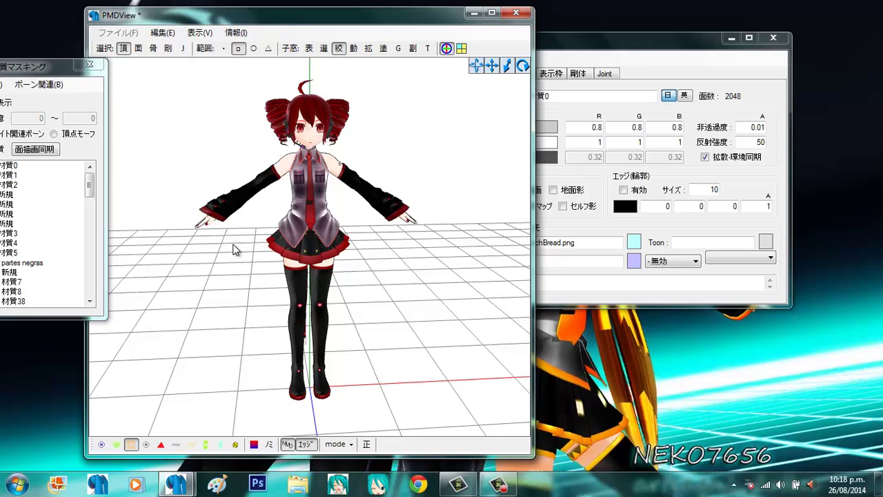
pyautogui.moveTo(216, 208)
pyautogui.mouseDown(button='right')
pyautogui.moveTo(238, 207)
pyautogui.moveTo(205, 203)
pyautogui.mouseUp(button='right')
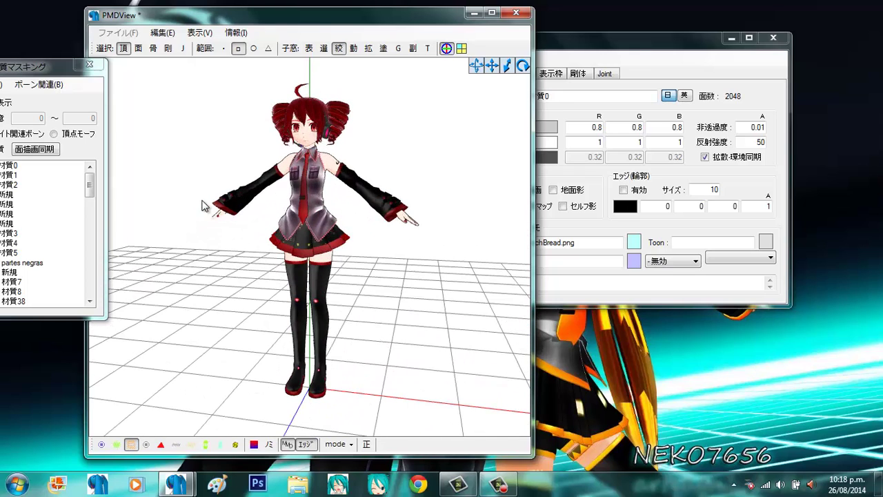
# Add a new material morph to the model's morph list
pyautogui.click(603, 114)
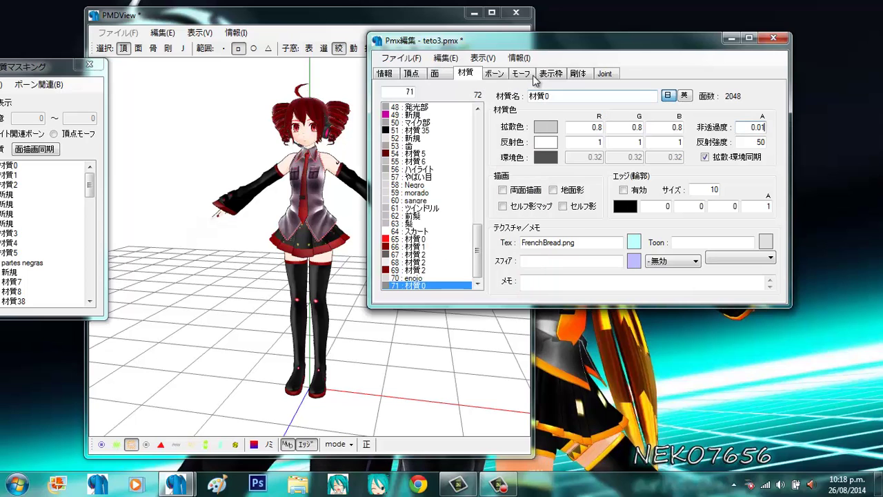
pyautogui.click(522, 73)
pyautogui.click(437, 155)
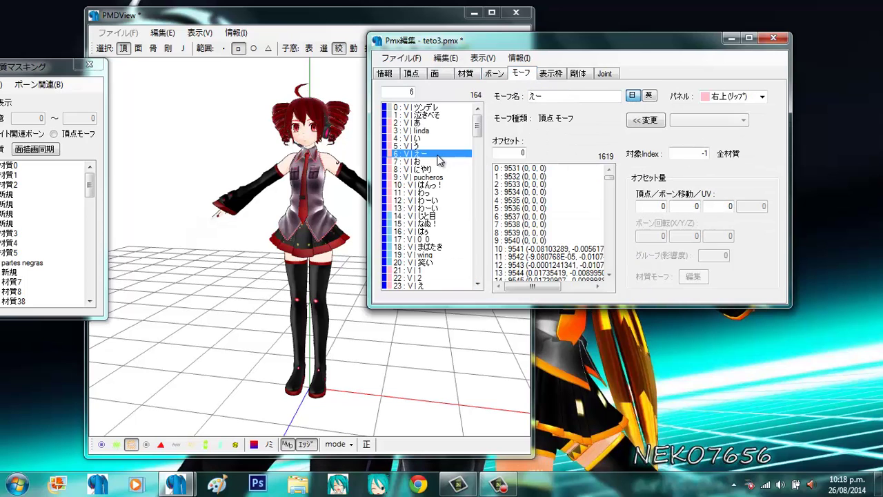
pyautogui.rightClick(437, 155)
pyautogui.moveTo(586, 162)
pyautogui.click(666, 196)
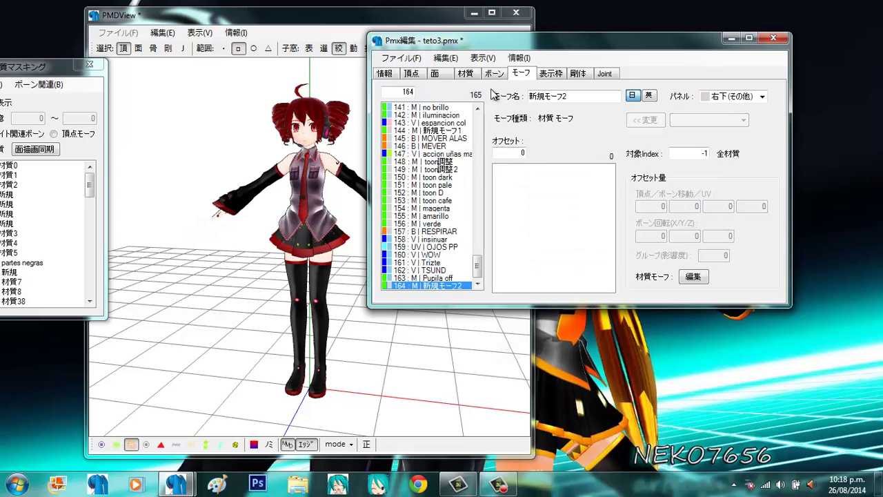
# Copy the index of material 71 材質0 and add it to the offset list of the new material morph
pyautogui.click(492, 74)
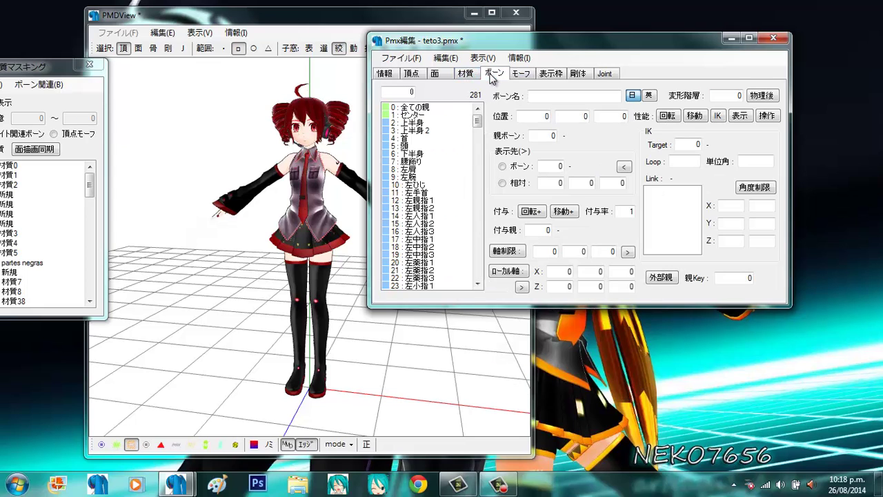
pyautogui.click(460, 74)
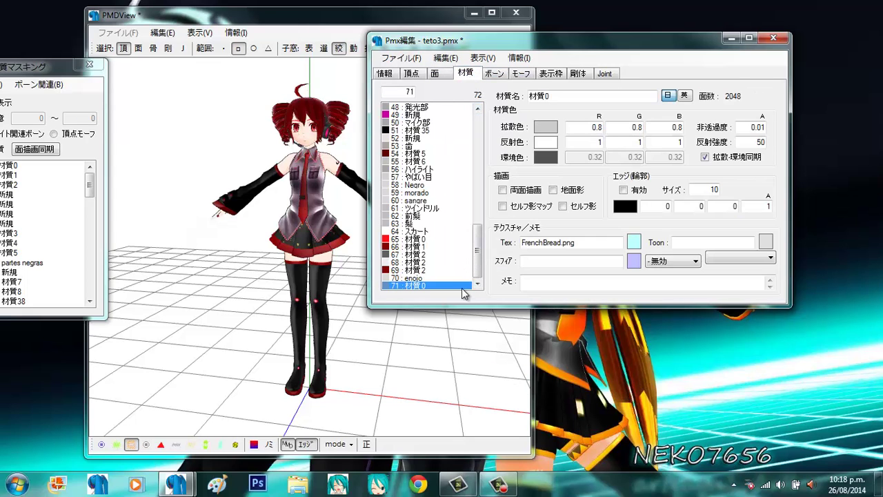
pyautogui.rightClick(454, 285)
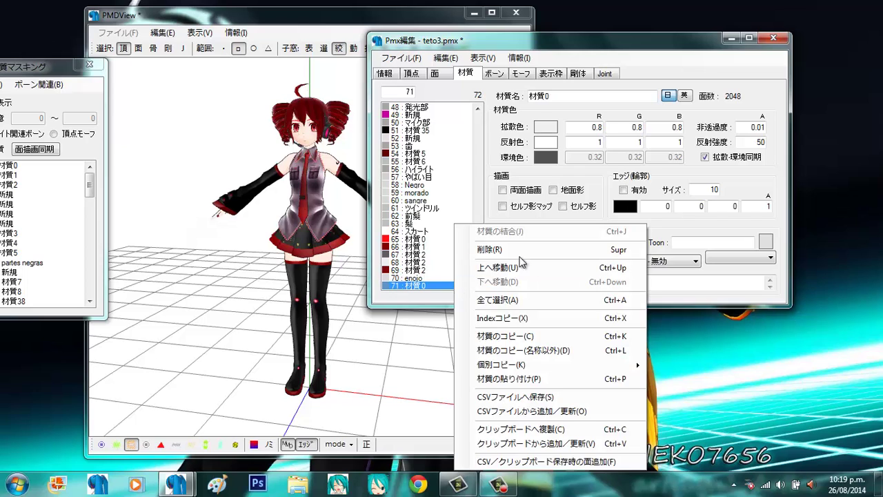
pyautogui.click(584, 319)
pyautogui.click(521, 74)
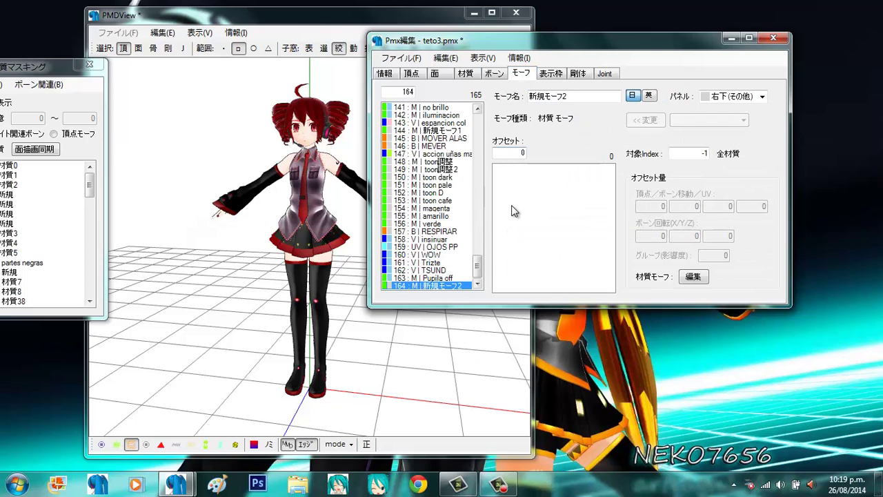
pyautogui.rightClick(511, 205)
pyautogui.click(590, 301)
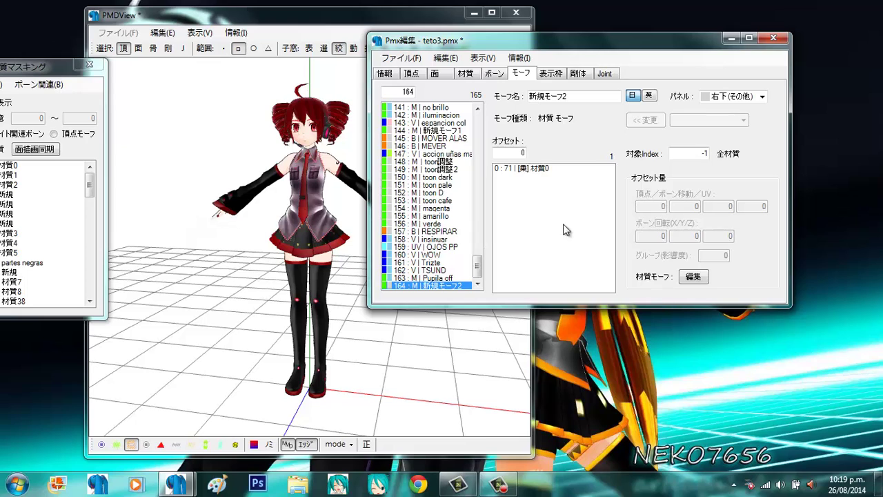
# Edit the 材質0 offset of the new morph, setting its opacity (非透過度) multiplier to 100
pyautogui.click(538, 169)
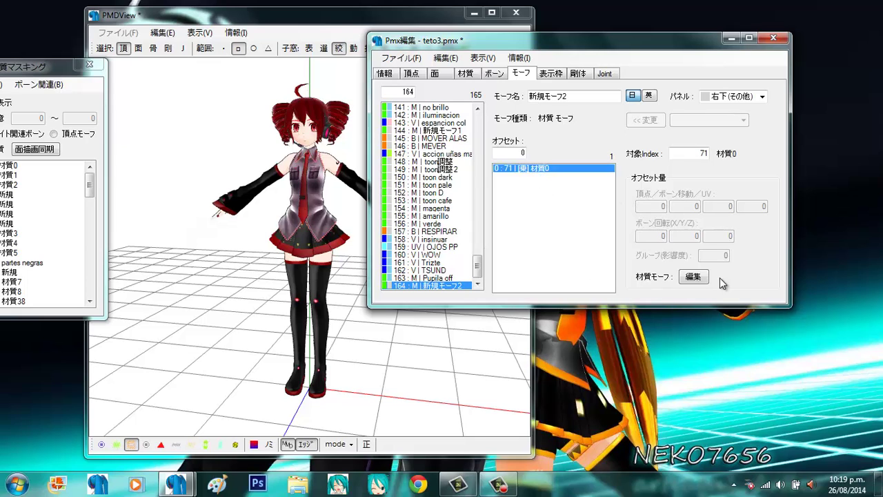
pyautogui.click(702, 278)
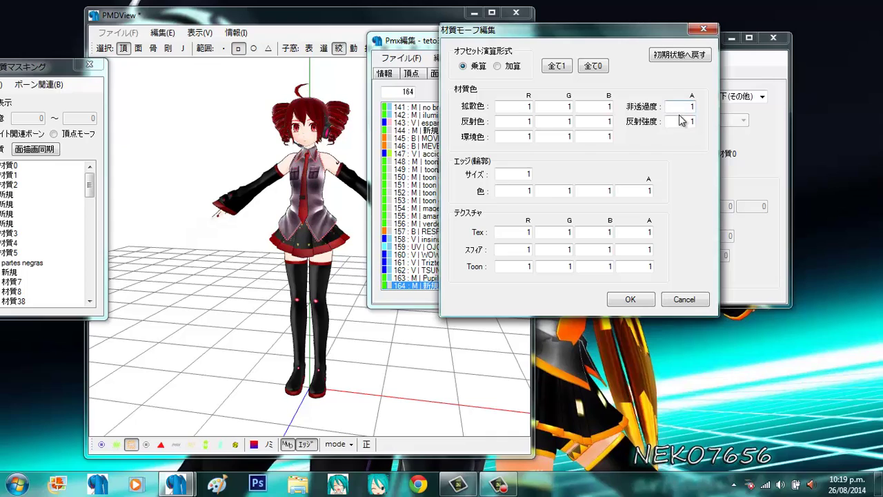
pyautogui.doubleClick(689, 108)
pyautogui.moveTo(556, 30); pyautogui.dragTo(572, 63)
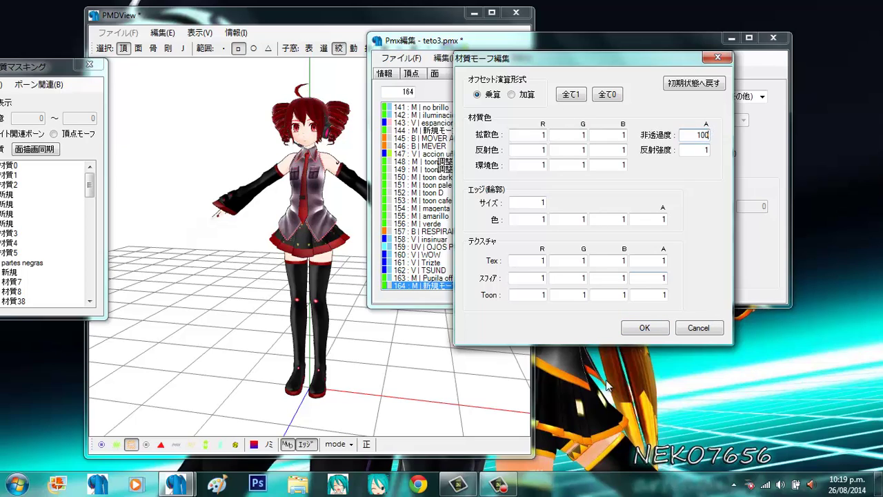
pyautogui.click(643, 328)
# Test the new material morph in the TransformView at an amount of 1.00 and compare the character's hand with the model view
pyautogui.click(231, 306)
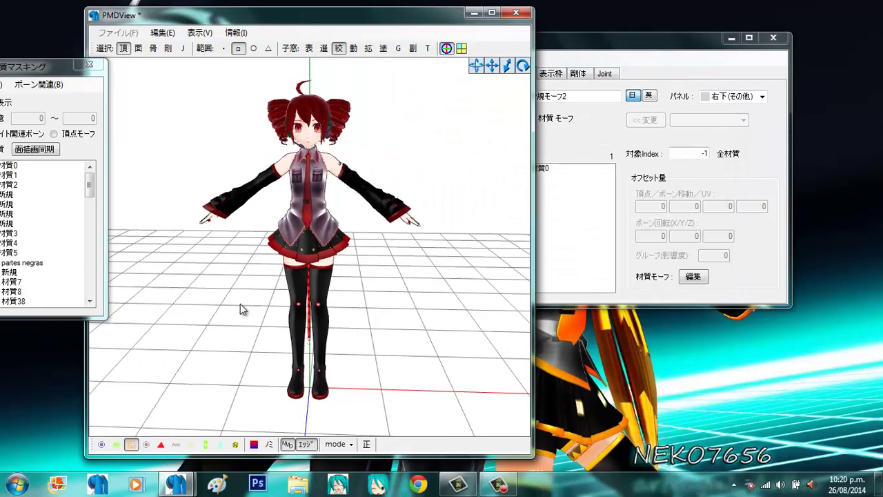
pyautogui.click(427, 49)
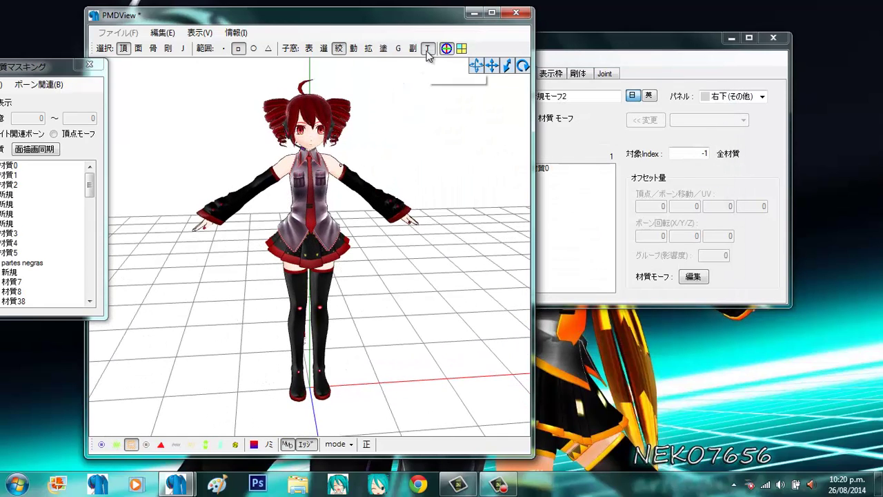
pyautogui.moveTo(600, 301); pyautogui.dragTo(600, 333)
pyautogui.click(546, 335)
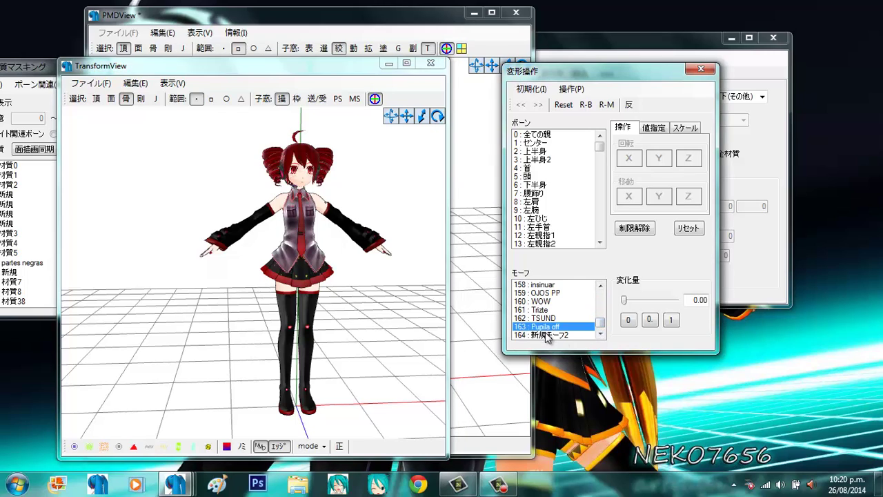
pyautogui.moveTo(624, 300); pyautogui.dragTo(726, 300)
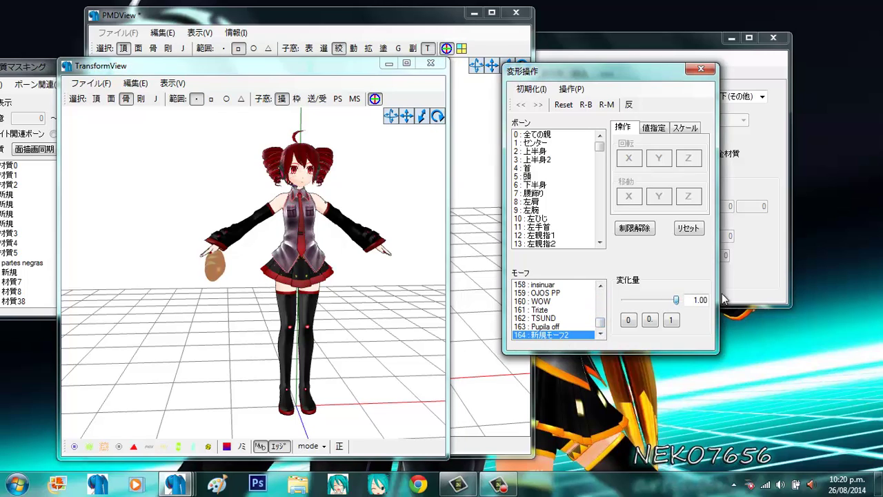
pyautogui.moveTo(303, 305); pyautogui.dragTo(339, 301, button='right')
pyautogui.click(497, 170)
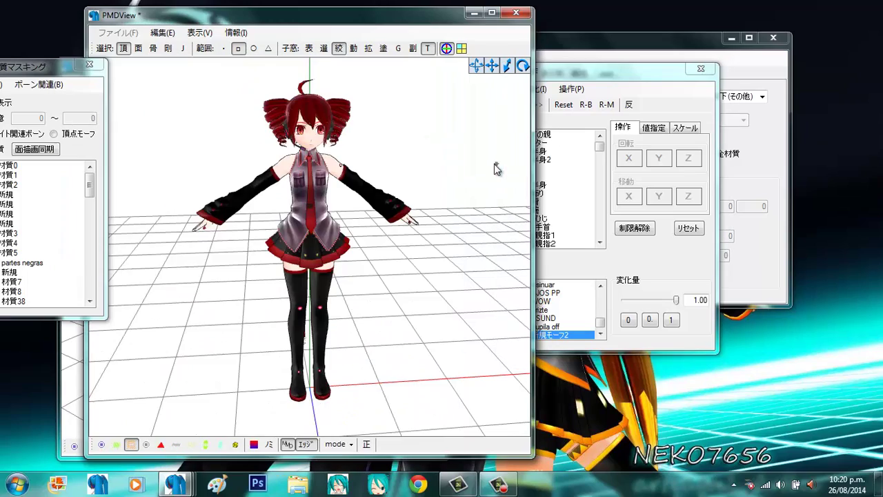
pyautogui.moveTo(431, 218)
pyautogui.mouseDown(button='right')
pyautogui.moveTo(455, 212)
pyautogui.moveTo(424, 222)
pyautogui.mouseUp(button='right')
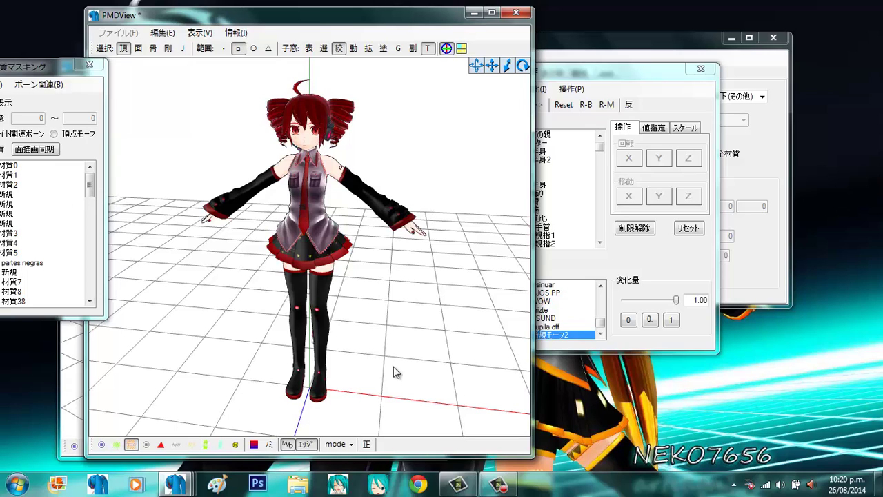
pyautogui.click(498, 484)
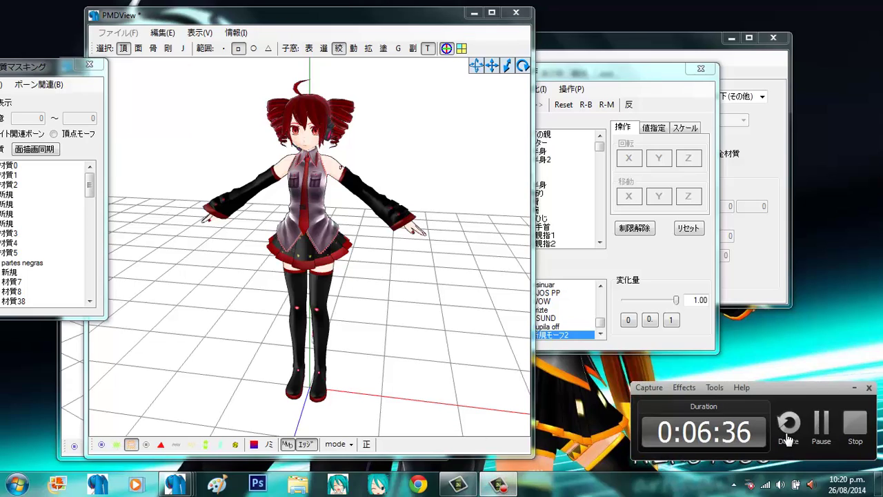